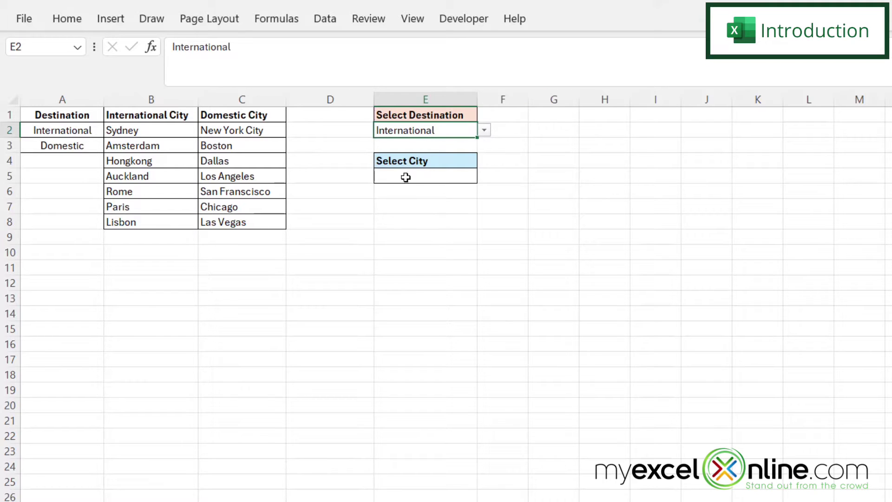
- View the international cities offered in E5's dropdown
click(445, 178)
key(alt+Down)
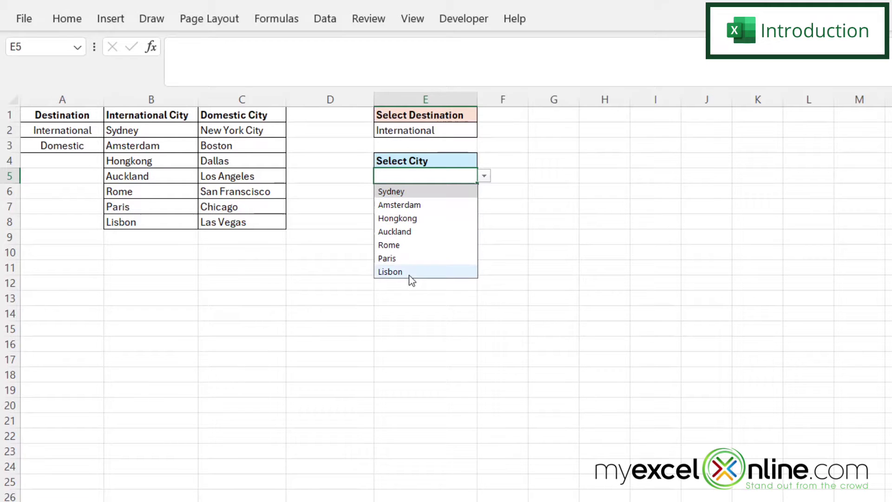
click(425, 134)
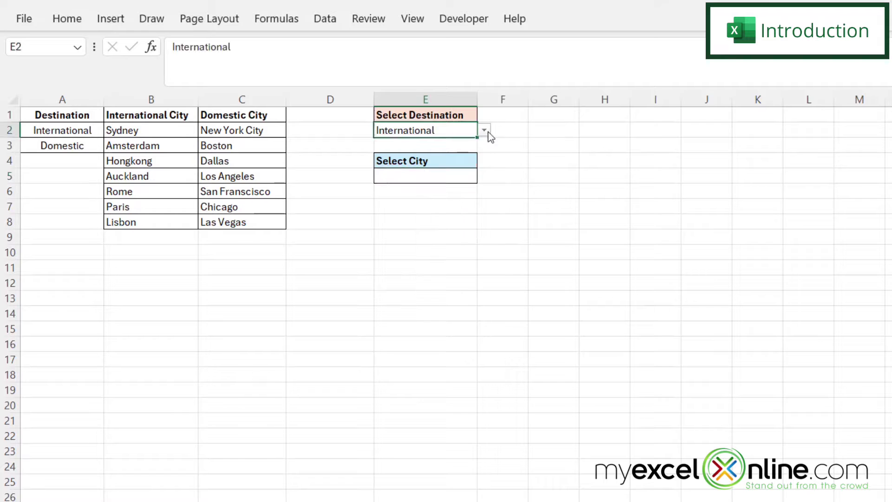
- Switch E2 to Domestic and check that E5 now lists domestic cities
click(484, 130)
click(423, 159)
click(474, 176)
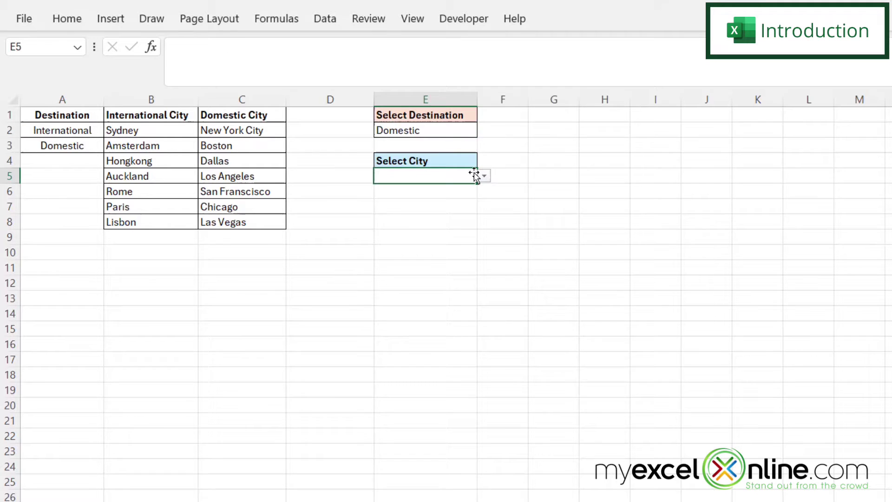
click(484, 175)
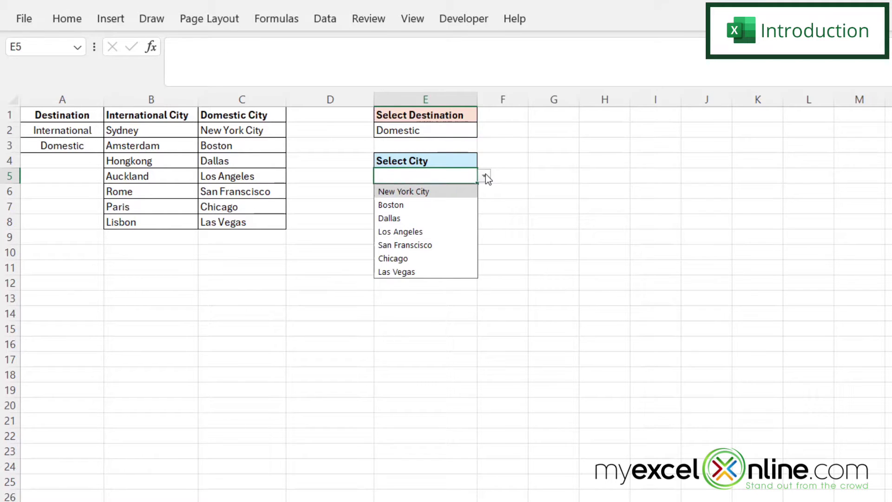
click(484, 176)
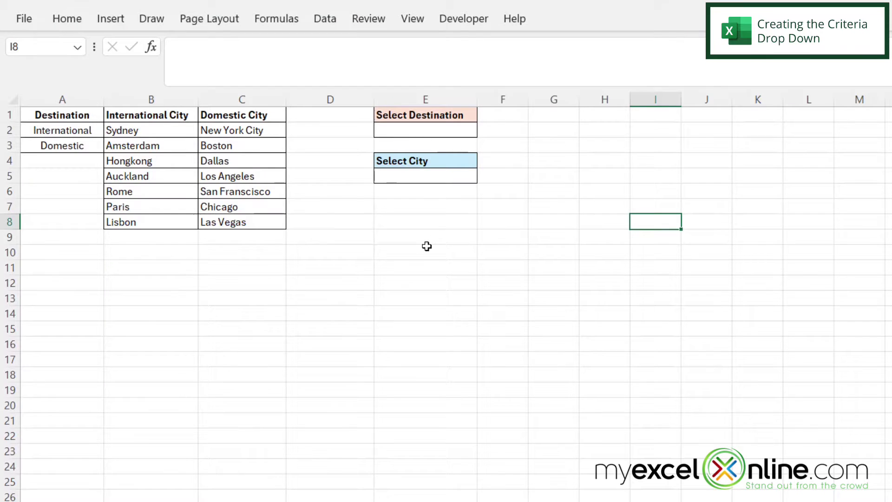
- Give E2 a list validation sourced from $A$2:$A$3 (International, Domestic)
click(406, 129)
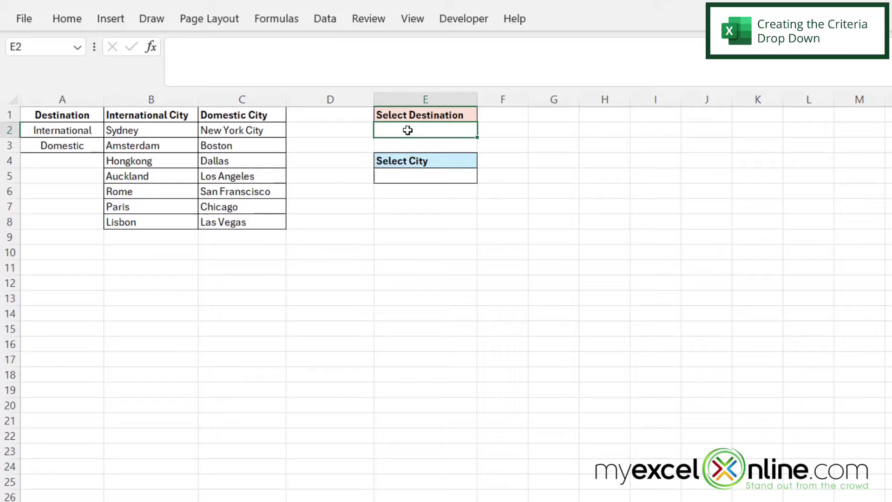
click(325, 20)
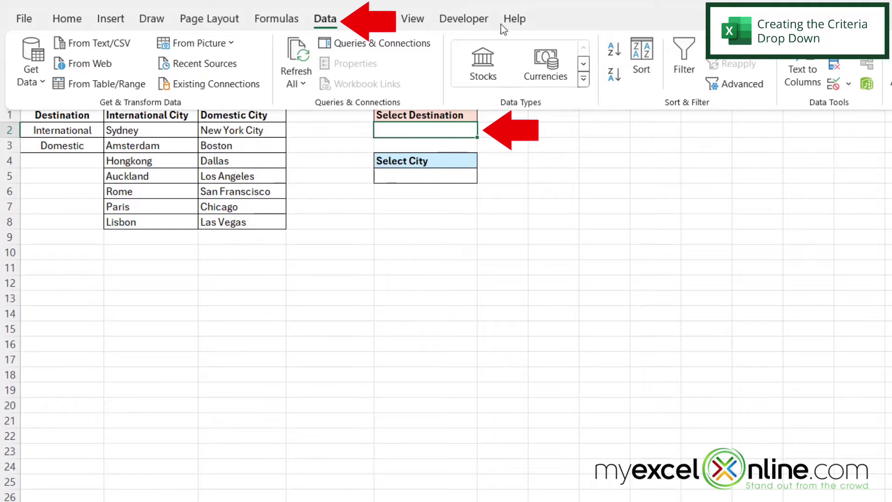
click(834, 84)
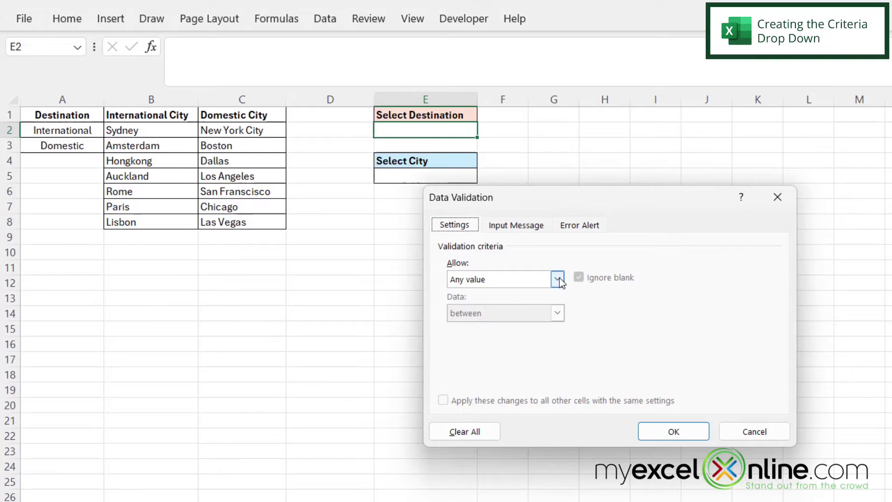
click(559, 278)
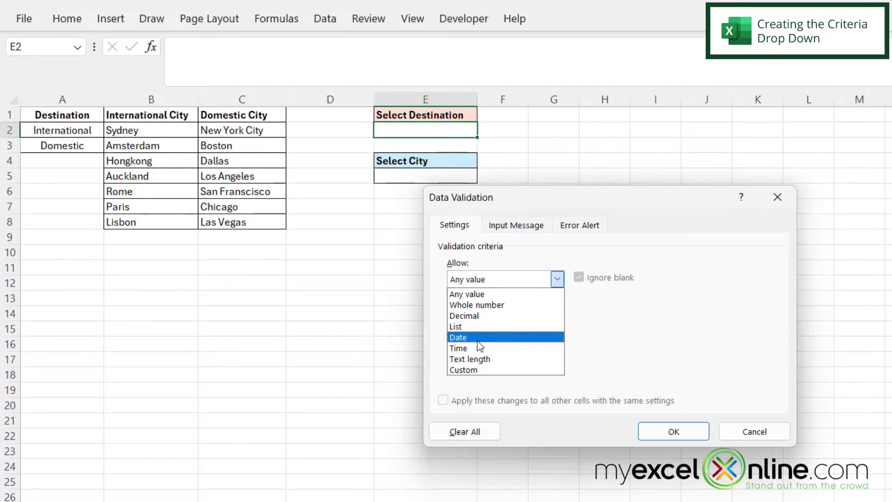
click(471, 327)
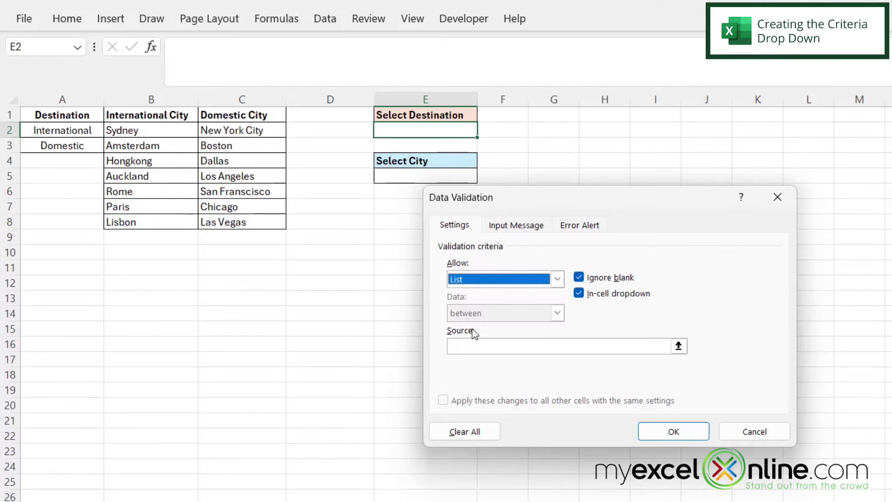
click(678, 346)
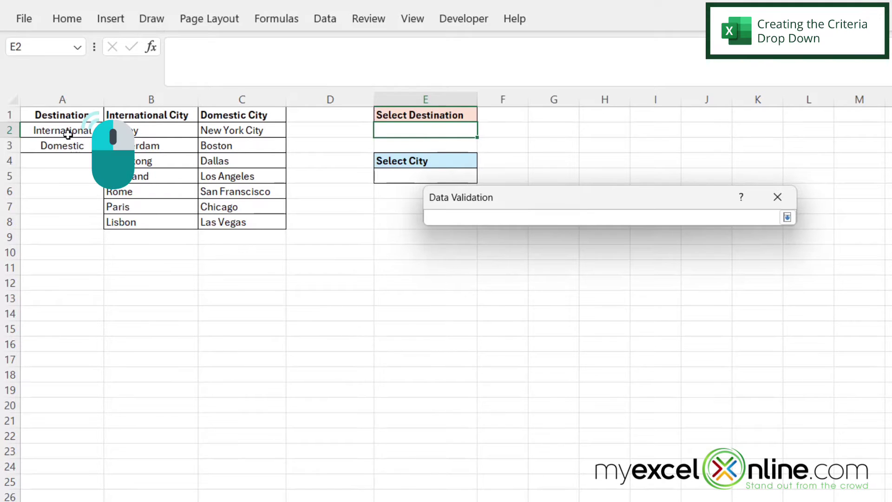
drag(68, 134, 69, 146)
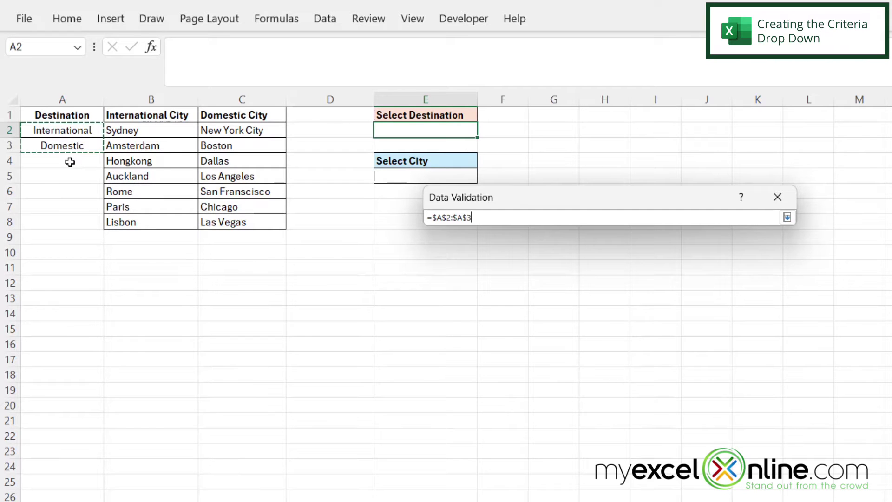
click(787, 217)
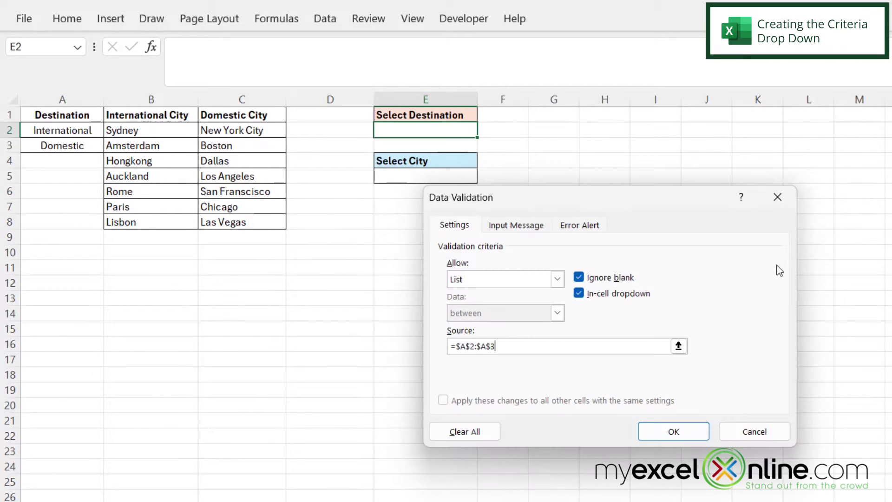
click(672, 433)
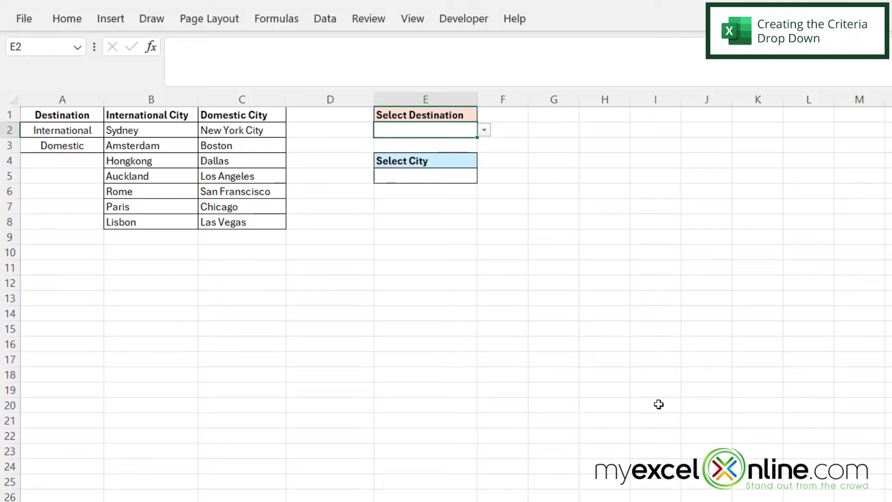
- Start a List-type data validation on E5, with the Source box ready for input
click(486, 131)
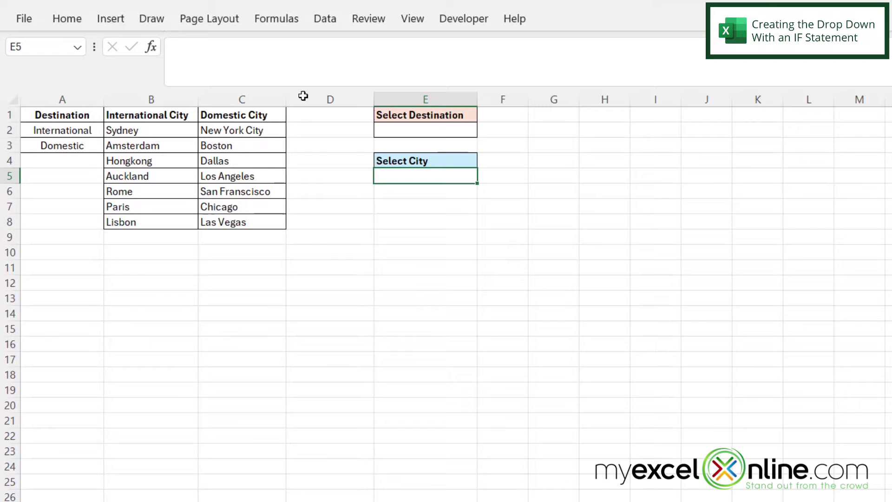
click(324, 19)
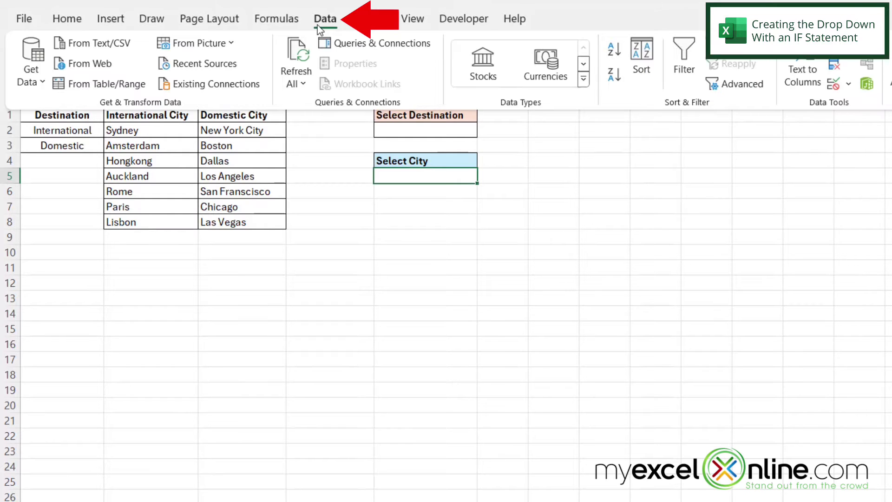
click(833, 88)
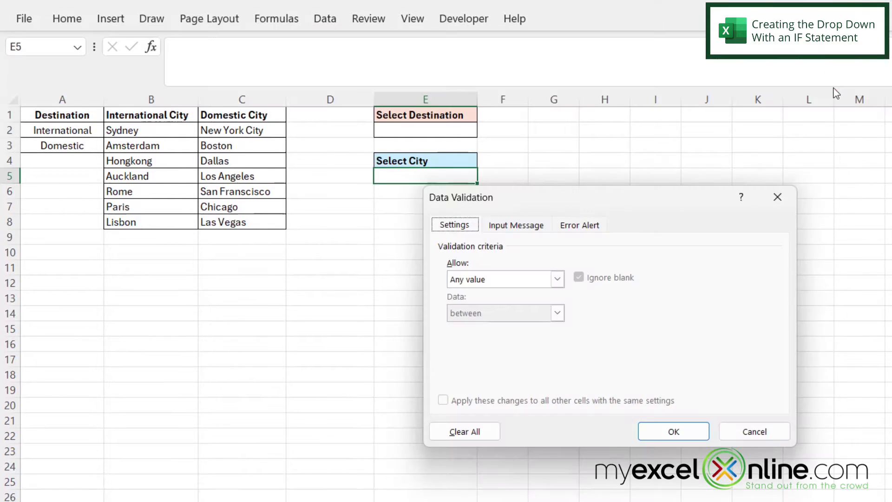
click(556, 280)
click(490, 326)
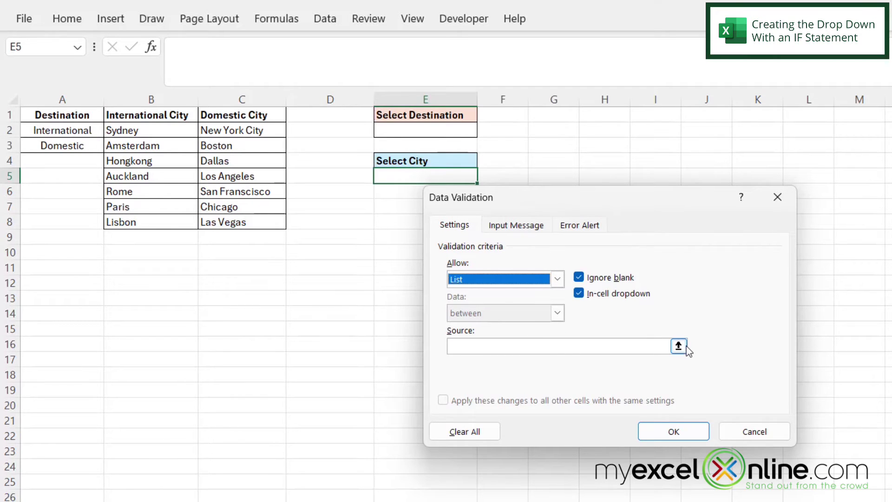
click(481, 346)
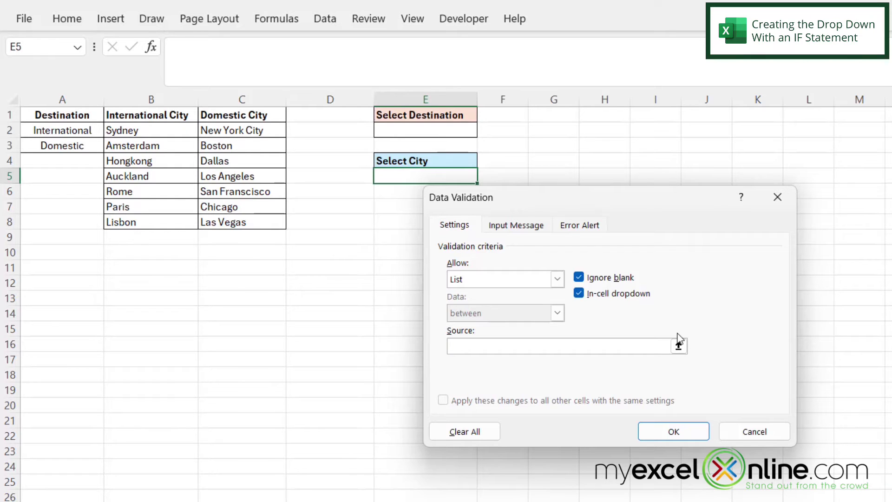
- Set E5's list source to =IF(E2="Domestic",C2:C8,B2:B8) and apply it
text(if()
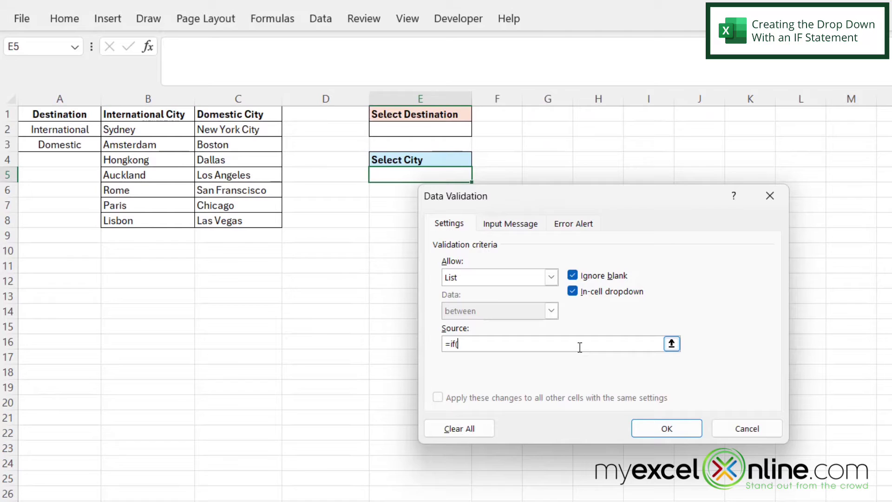
text(E2)
text(=)
text(")
text(Domesti)
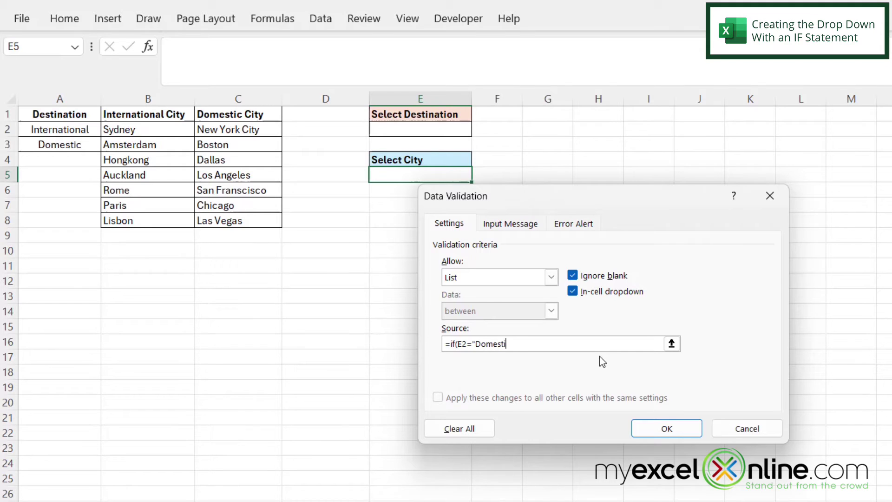
text(c")
text(,)
text(C2:)
text(C8,)
text(B2:)
text(B8)
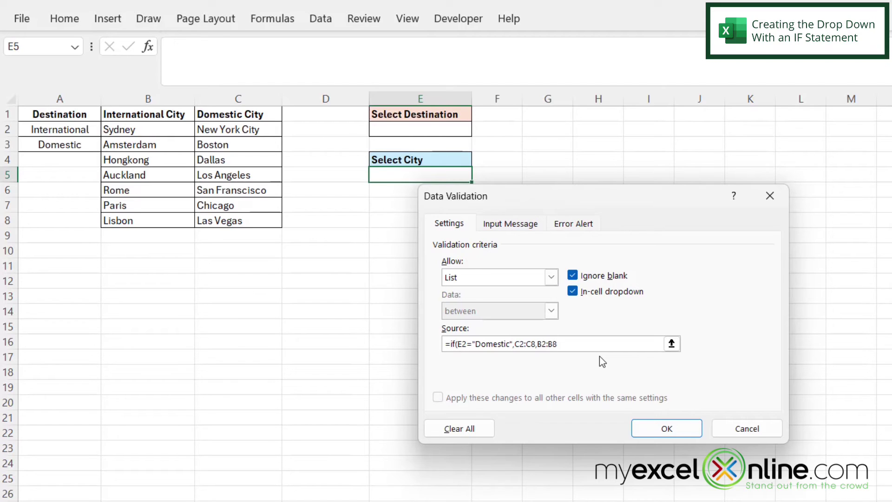
text())
click(650, 427)
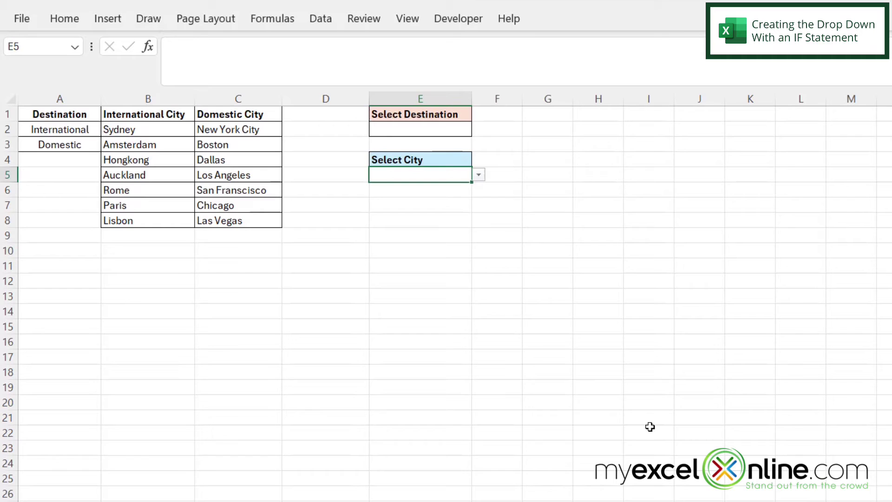
- Set E2 to International and check E5's dropdown shows international cities
click(467, 131)
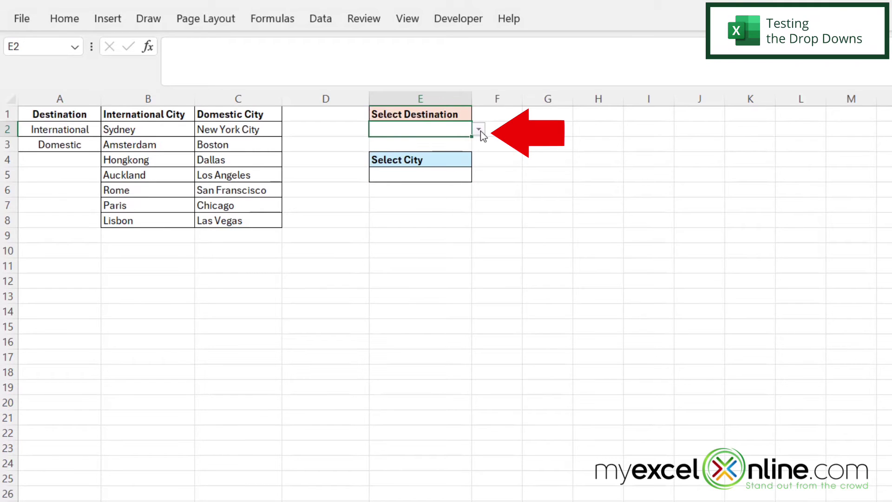
click(479, 130)
click(427, 143)
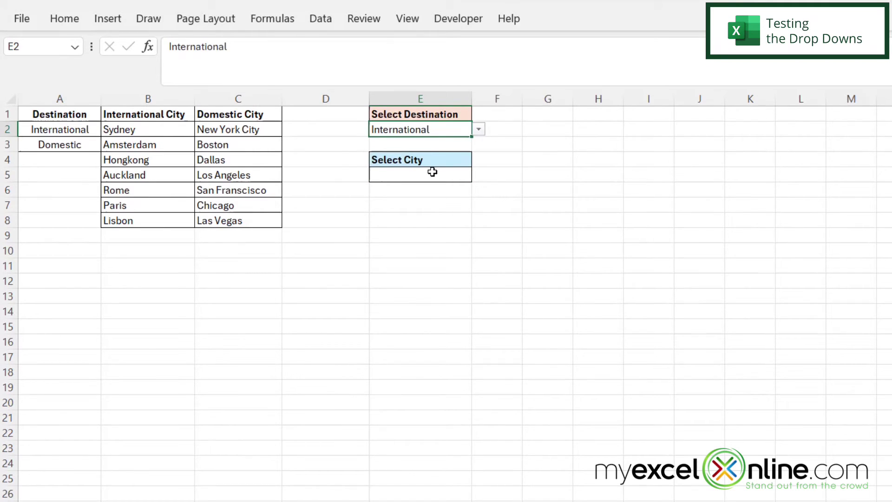
click(432, 173)
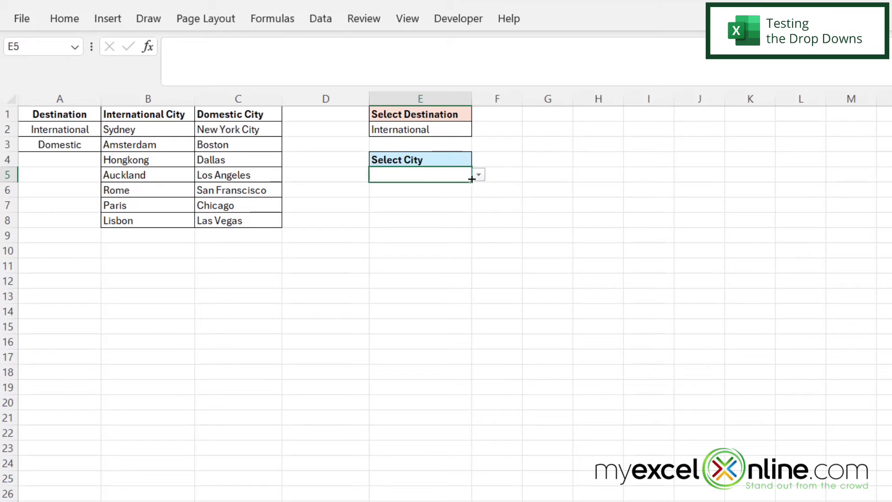
click(478, 175)
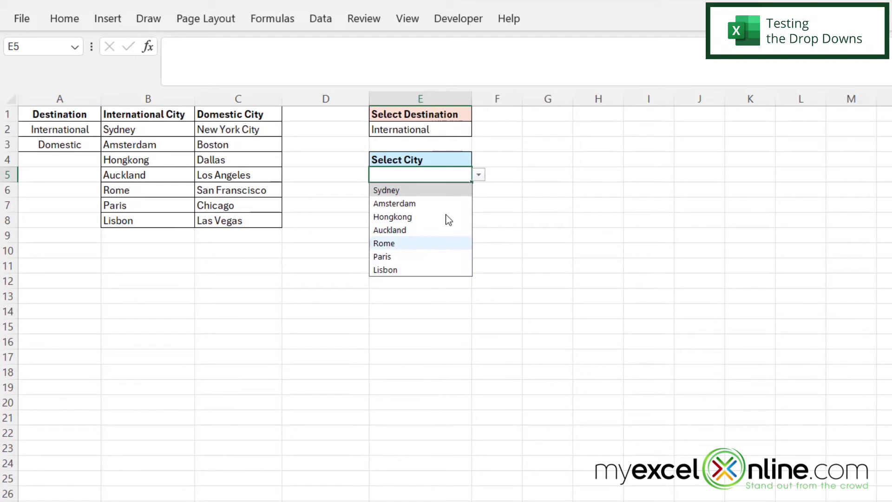
click(441, 130)
- Set E2 to Domestic and confirm E5 lists New York City through Las Vegas
click(479, 129)
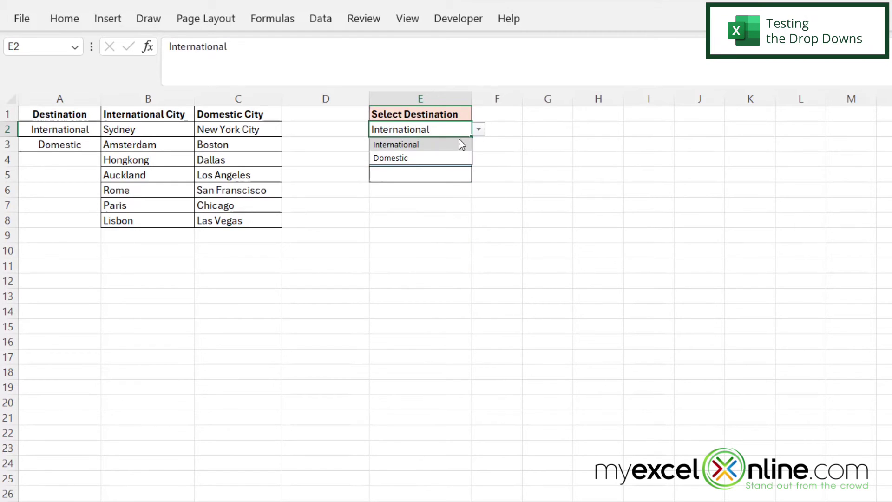
click(414, 157)
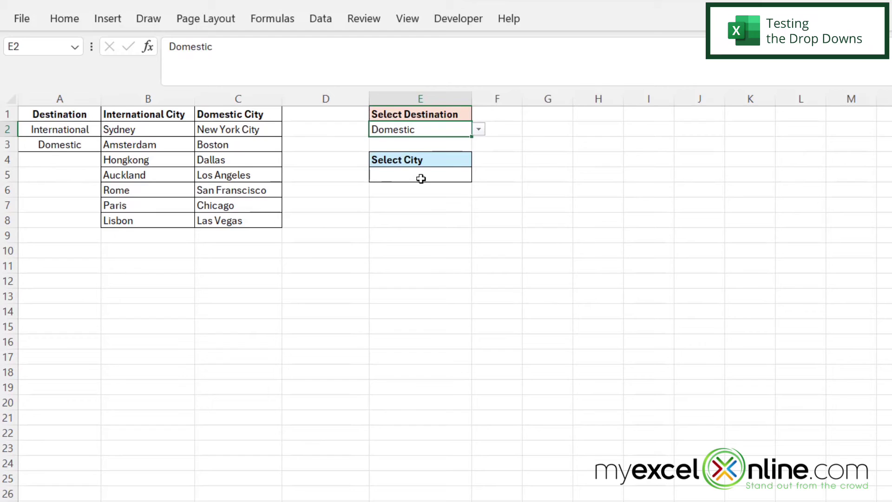
click(413, 173)
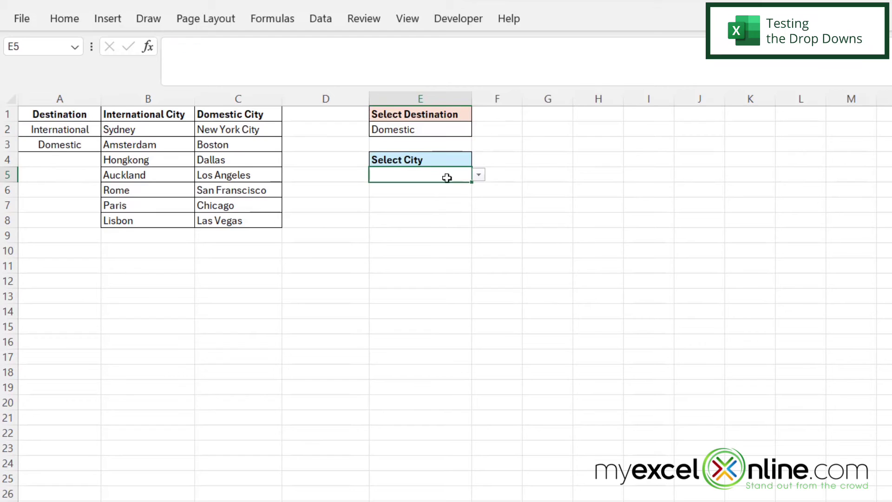
click(479, 177)
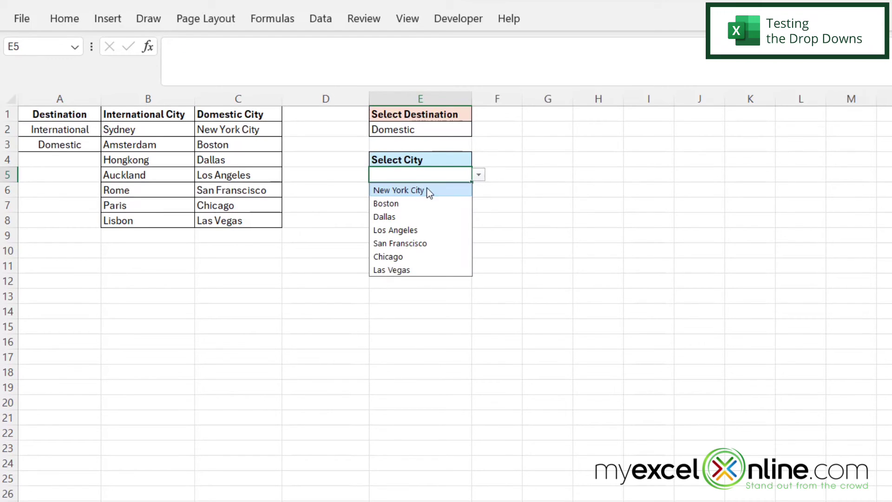